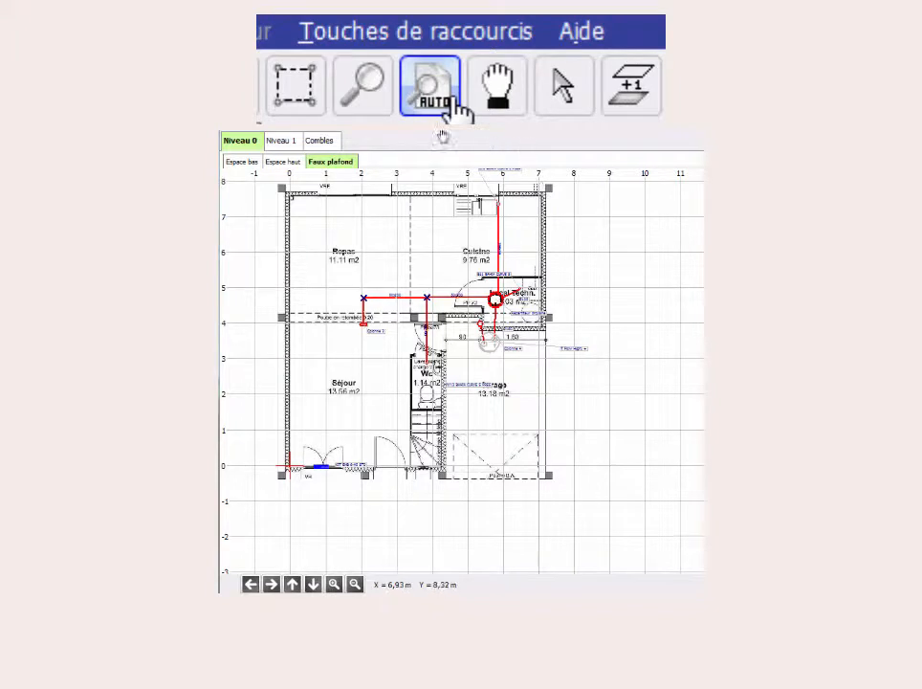
# - Inspect the Niveau 0 ventilation plan by fitting it in view, enlarging a chosen area and shifting the visible portion
pyautogui.click(414, 132)
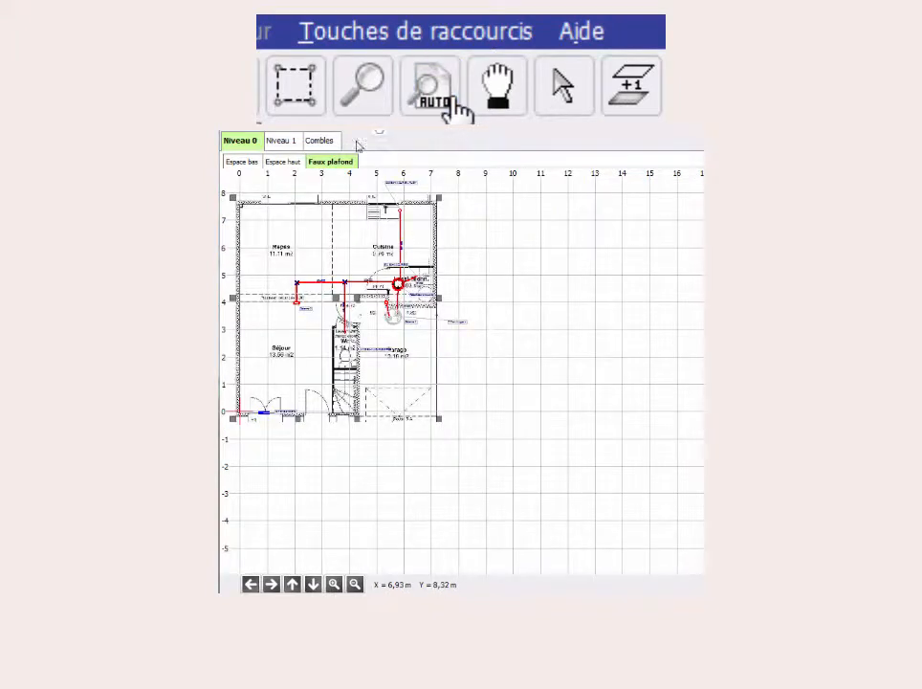
pyautogui.click(363, 88)
pyautogui.moveTo(222, 185); pyautogui.dragTo(474, 450)
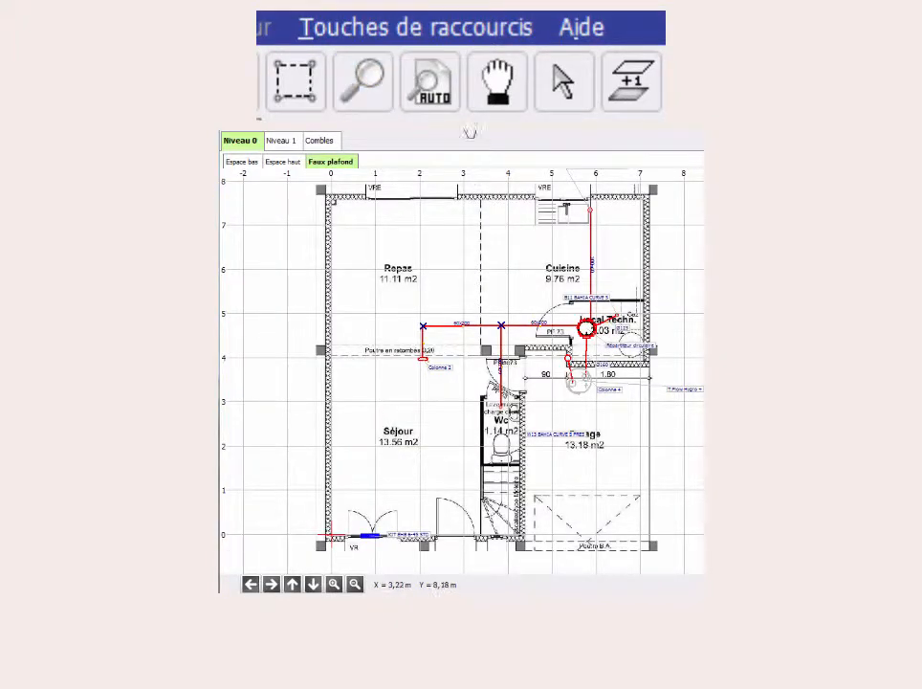
pyautogui.moveTo(430, 245); pyautogui.dragTo(367, 256)
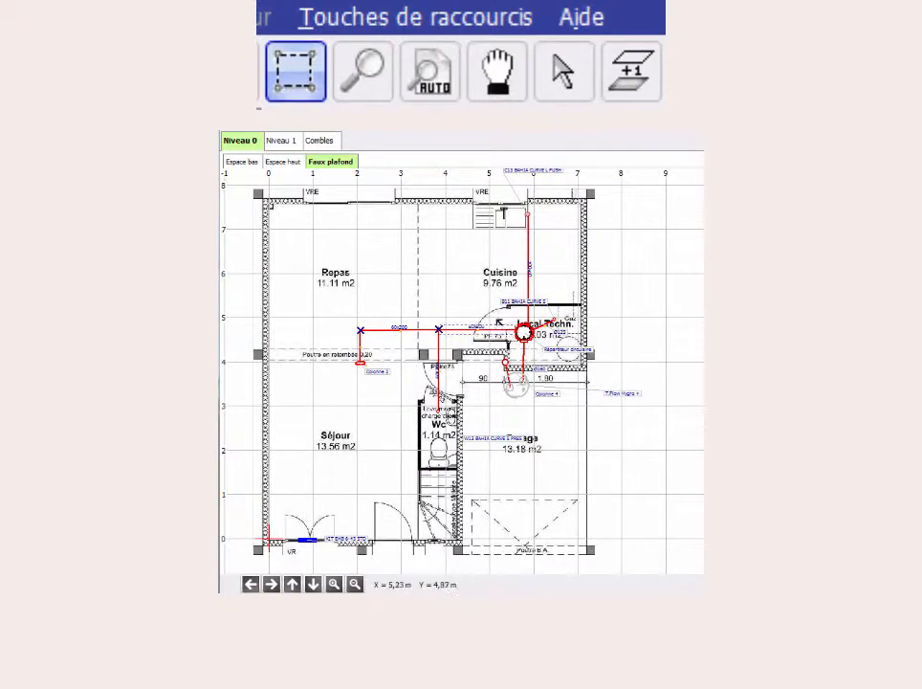
# - Window-select the duct network components around the Local Techn. room and call up the actions available for them
pyautogui.moveTo(575, 374); pyautogui.dragTo(499, 304)
pyautogui.rightClick(541, 335)
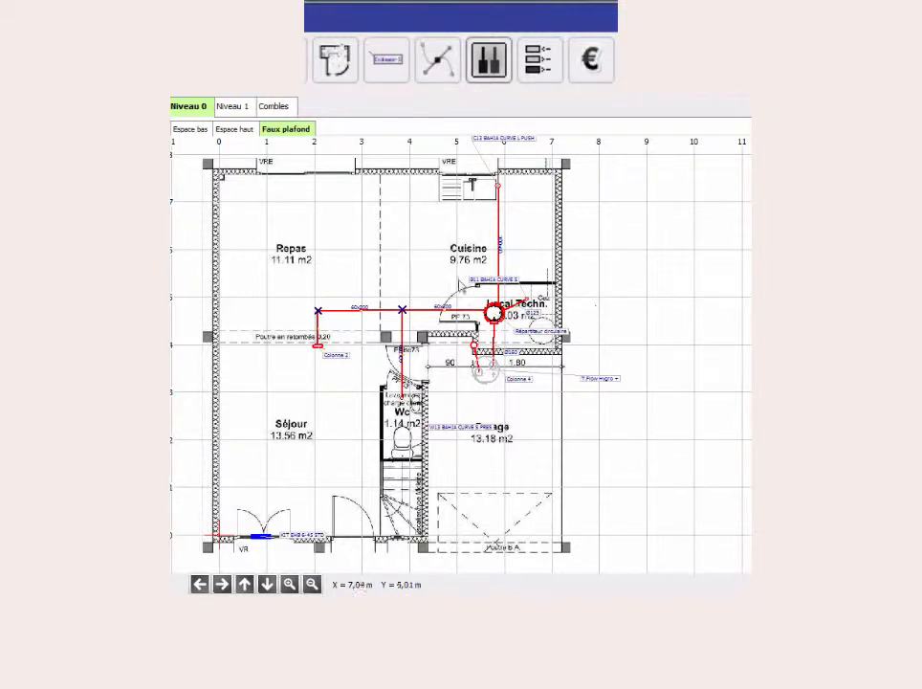
# - Hide the background floor plan and all legends on the Niveau 0 false-ceiling drawing
pyautogui.scroll(1, 352, 284)
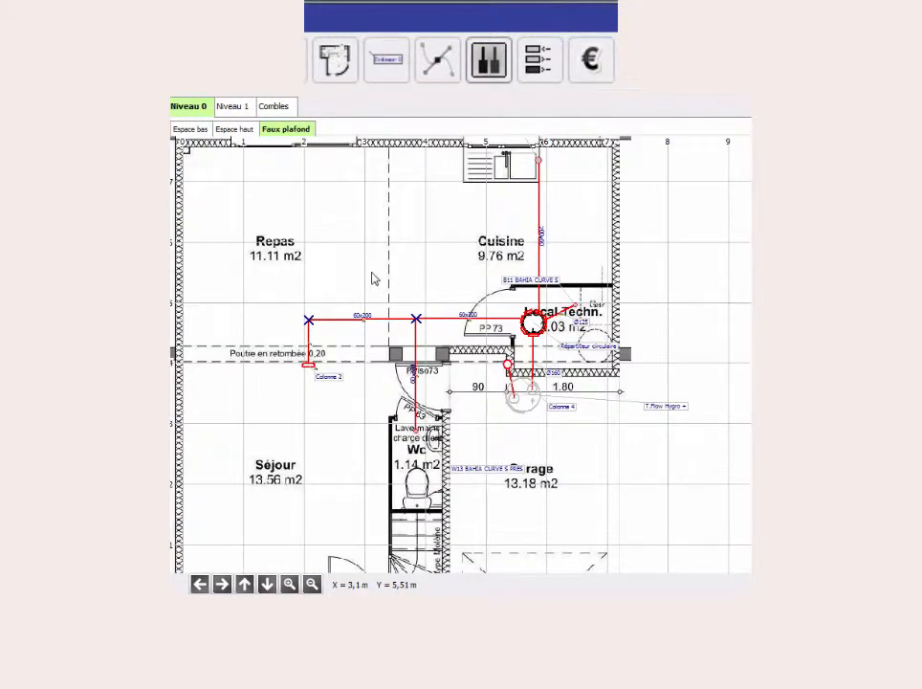
pyautogui.click(339, 65)
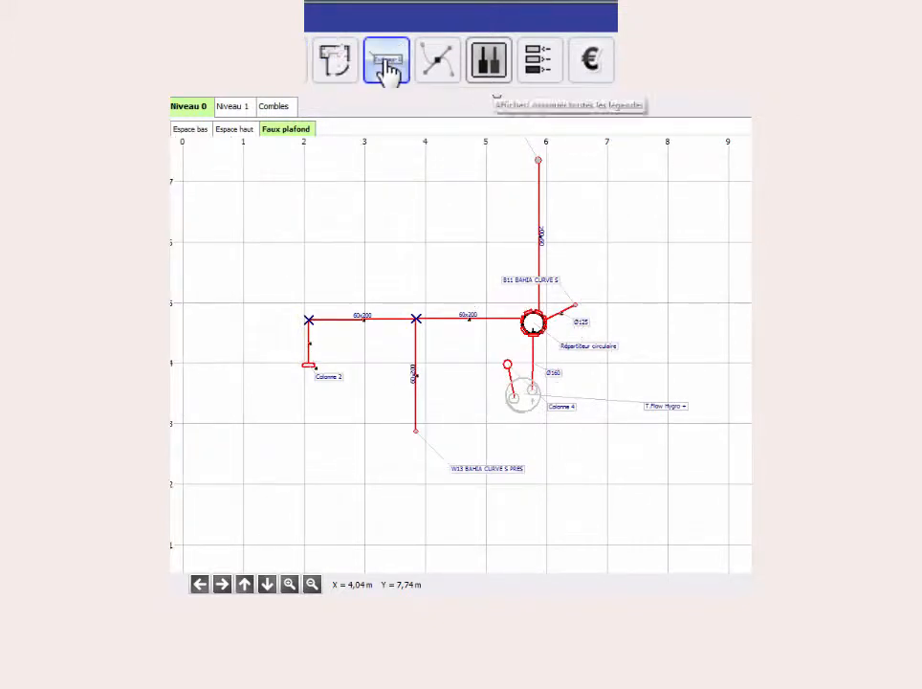
pyautogui.click(387, 67)
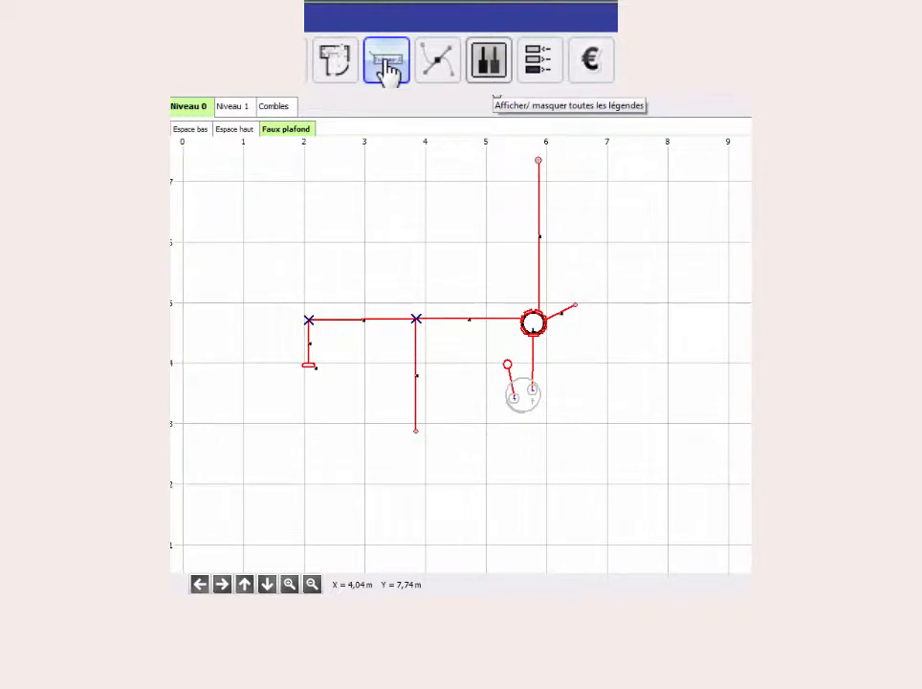
# - Show all duct control points and colour the ducts according to air velocity
pyautogui.click(439, 71)
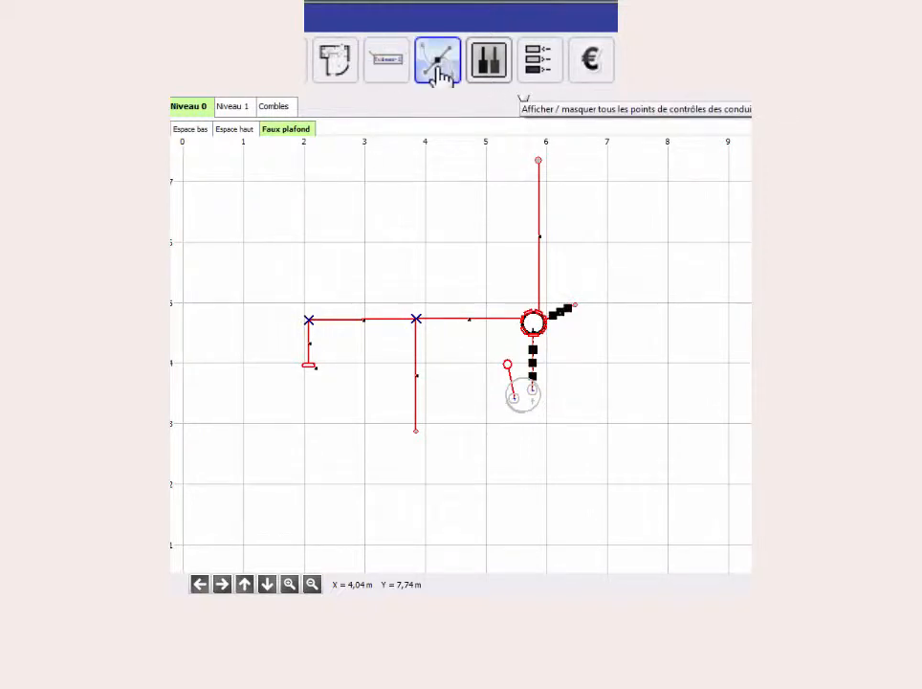
pyautogui.click(544, 68)
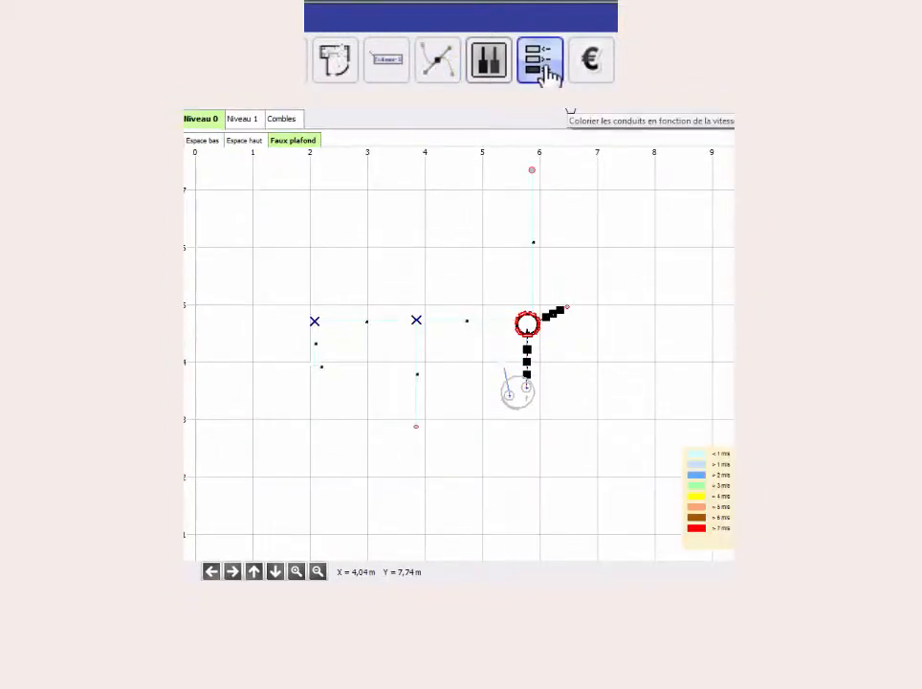
# - Consult the project's equipment sheet and inspect the duct network in the 3D view from different angles and distances
pyautogui.click(591, 81)
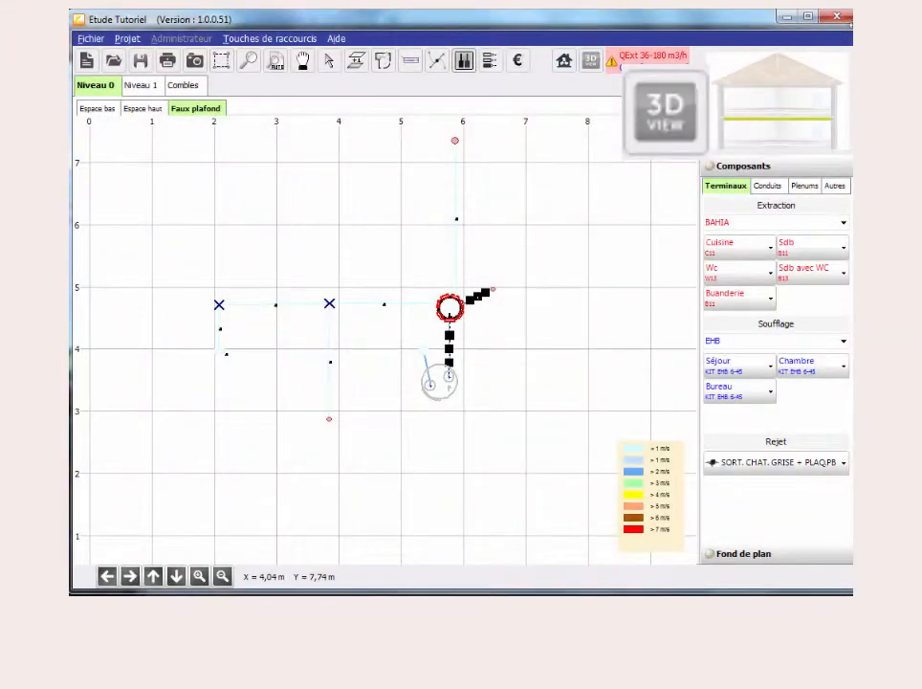
pyautogui.click(589, 67)
pyautogui.moveTo(360, 321); pyautogui.dragTo(391, 266)
pyautogui.moveTo(401, 409); pyautogui.dragTo(449, 410)
pyautogui.scroll(3, 489, 368)
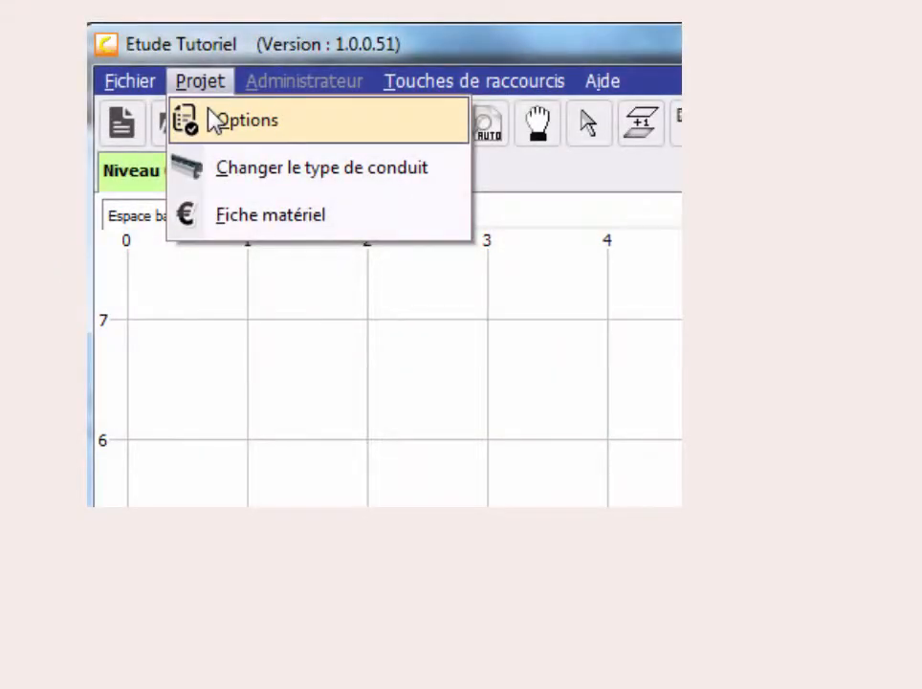
# - In the project's technical options, set the maximum velocity to 3 m/s, disable Accessoires à joint, and set a custom leakage rate of 7 %
pyautogui.click(212, 119)
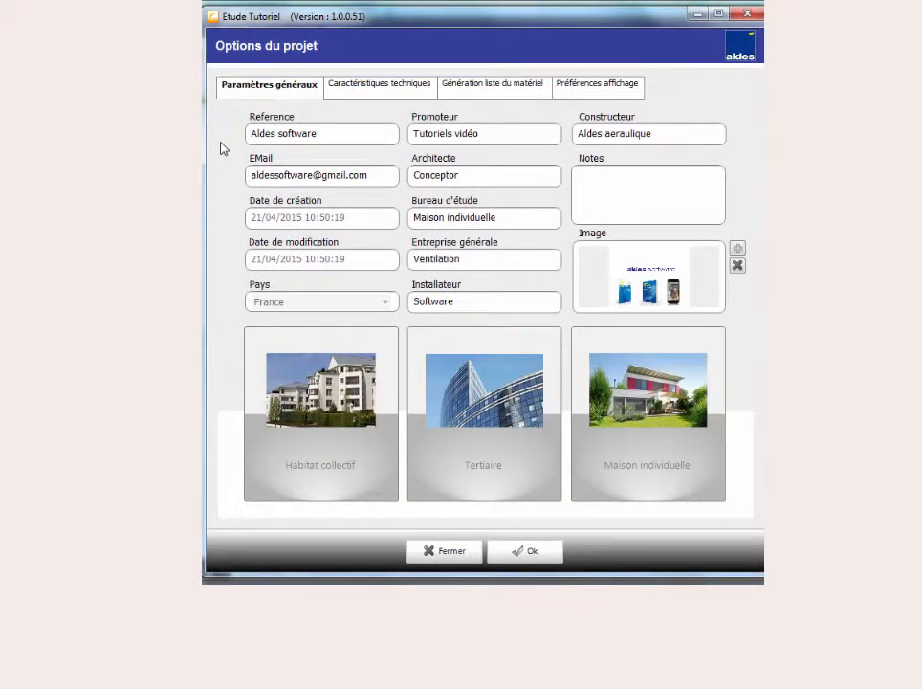
pyautogui.click(421, 94)
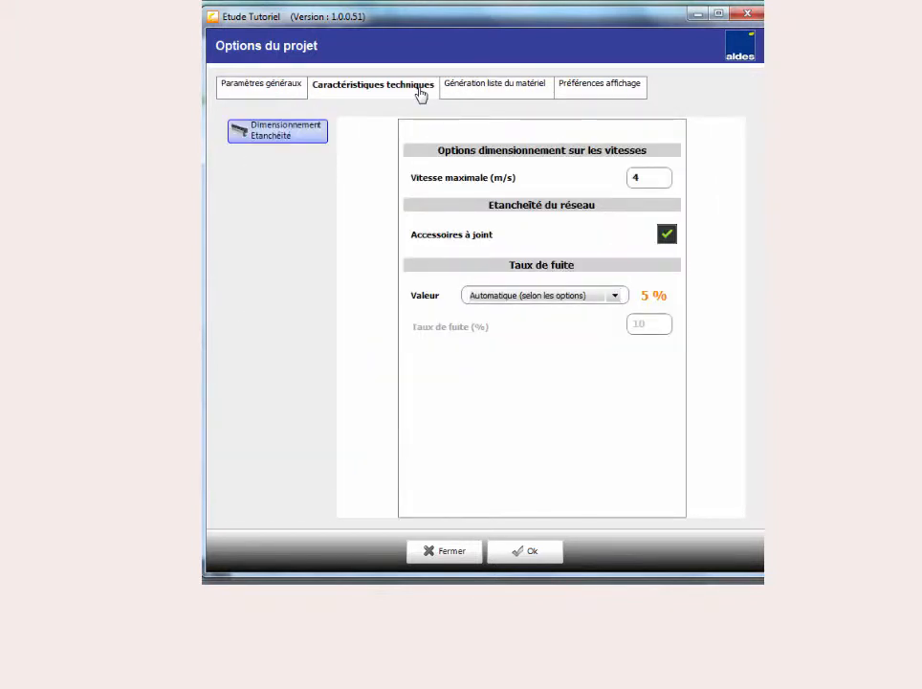
pyautogui.click(655, 184)
pyautogui.press('BackSpace')
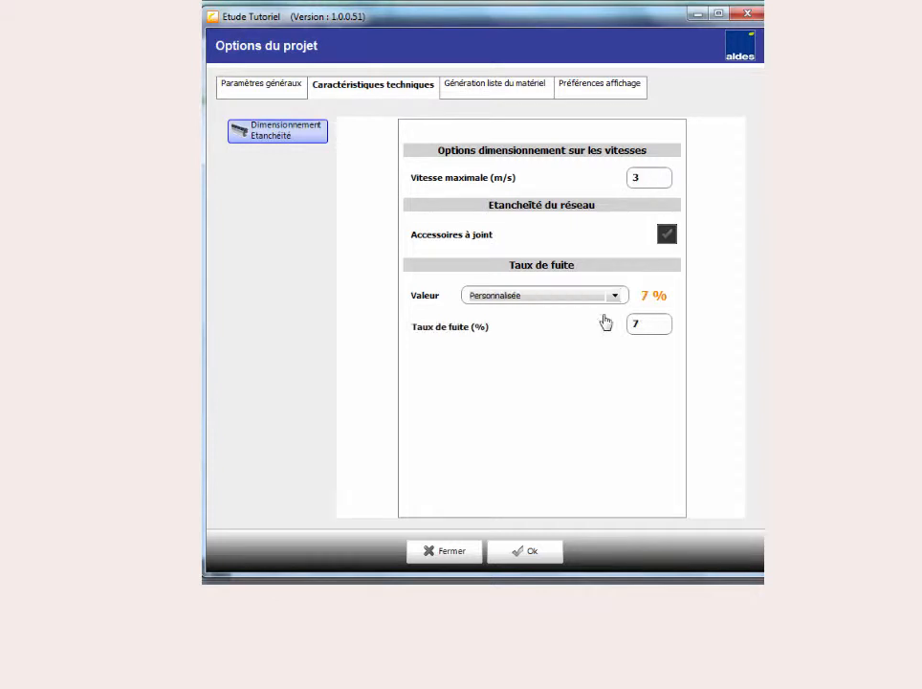
# - Review the equipment-list generation options for terminals, Systèmes hygroréglables and Systèmes autoréglables
pyautogui.click(547, 86)
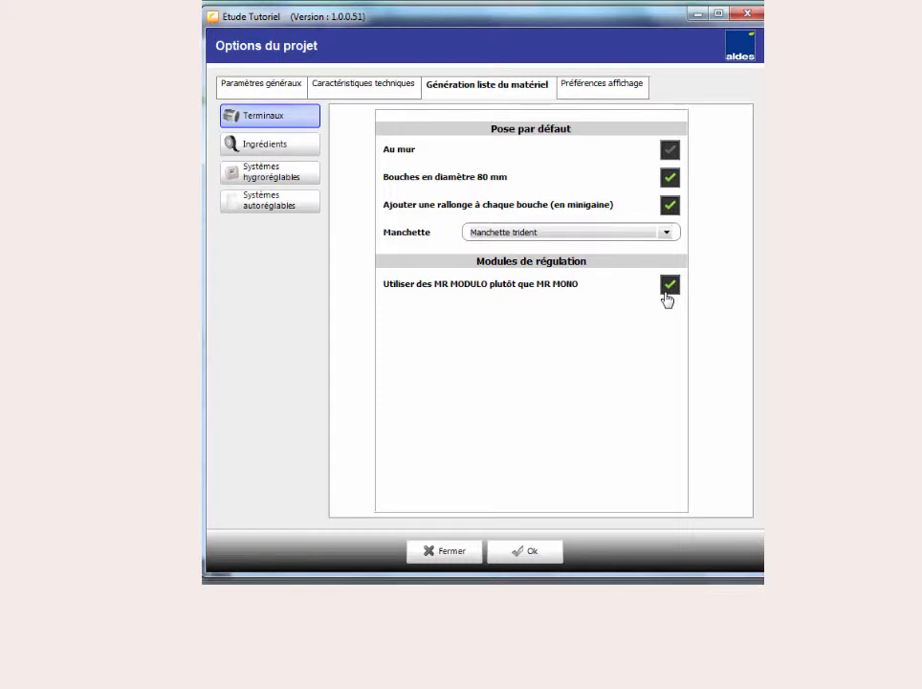
pyautogui.click(283, 180)
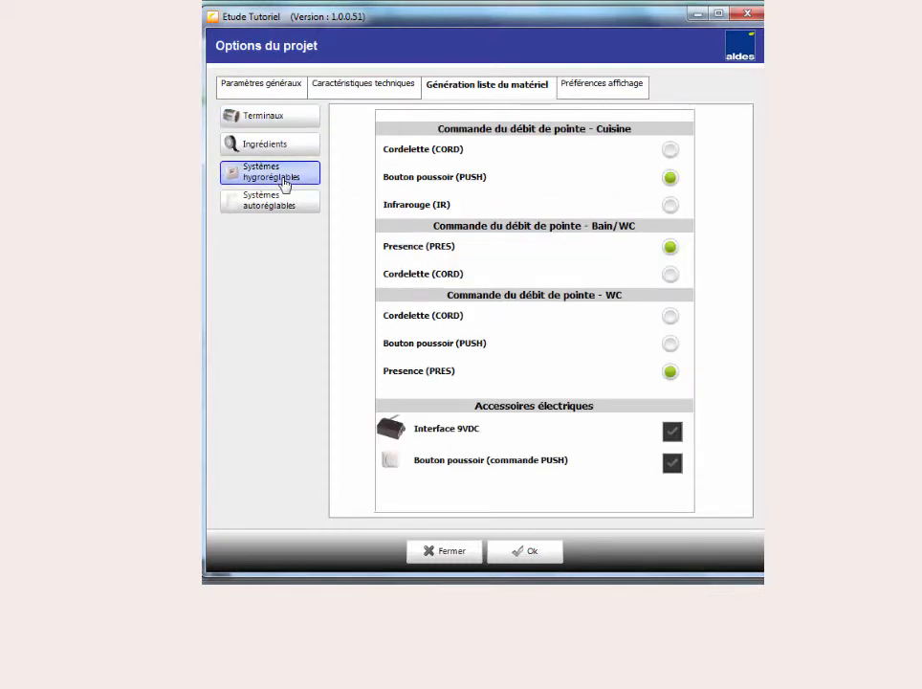
pyautogui.click(284, 207)
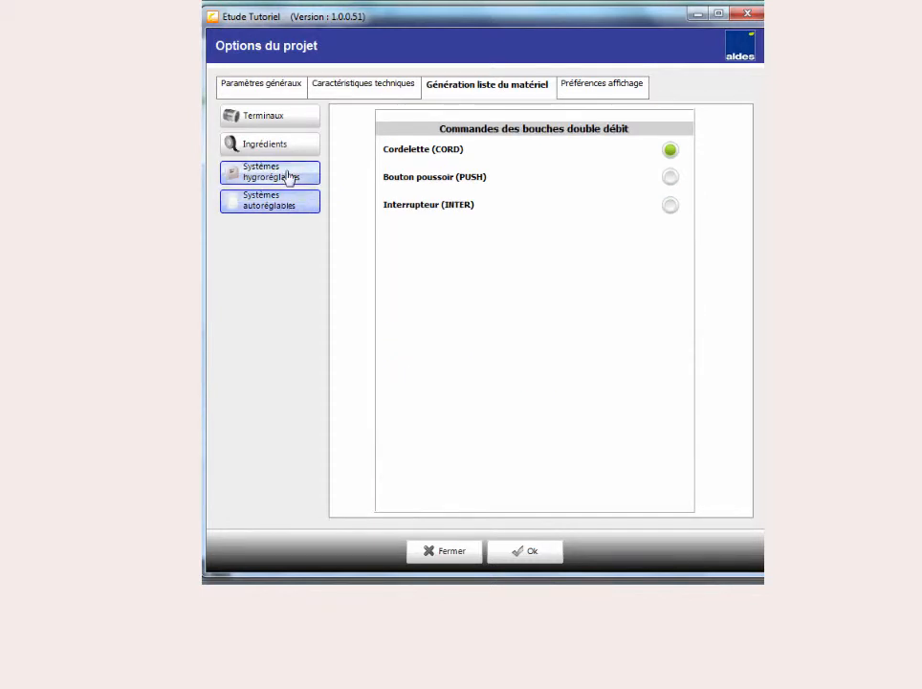
pyautogui.click(288, 176)
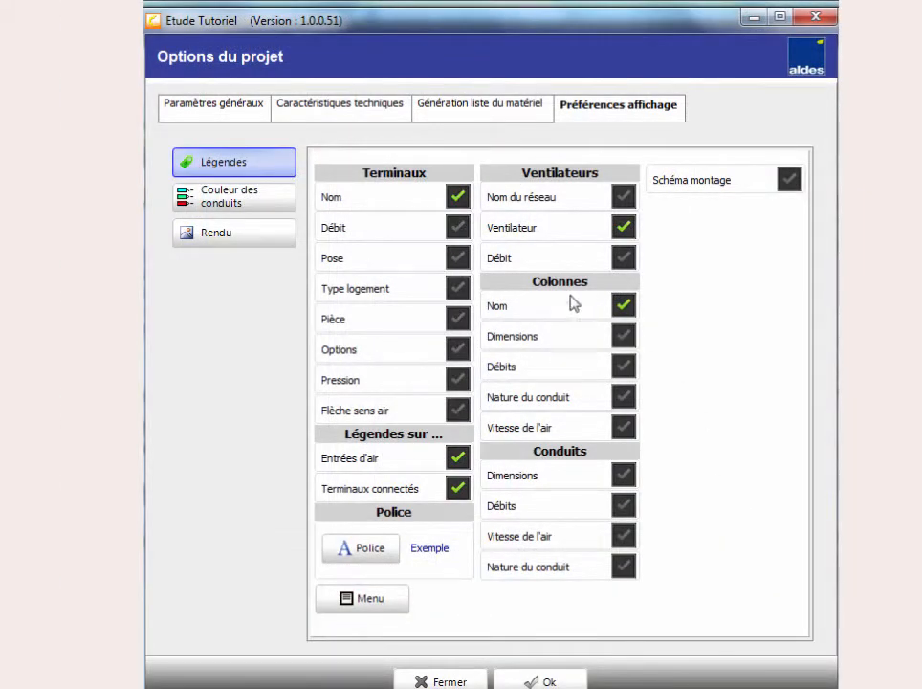
# - Enable Débit, Pose and Type logement in the terminal legends of the display preferences
pyautogui.click(457, 227)
pyautogui.click(458, 257)
pyautogui.click(458, 287)
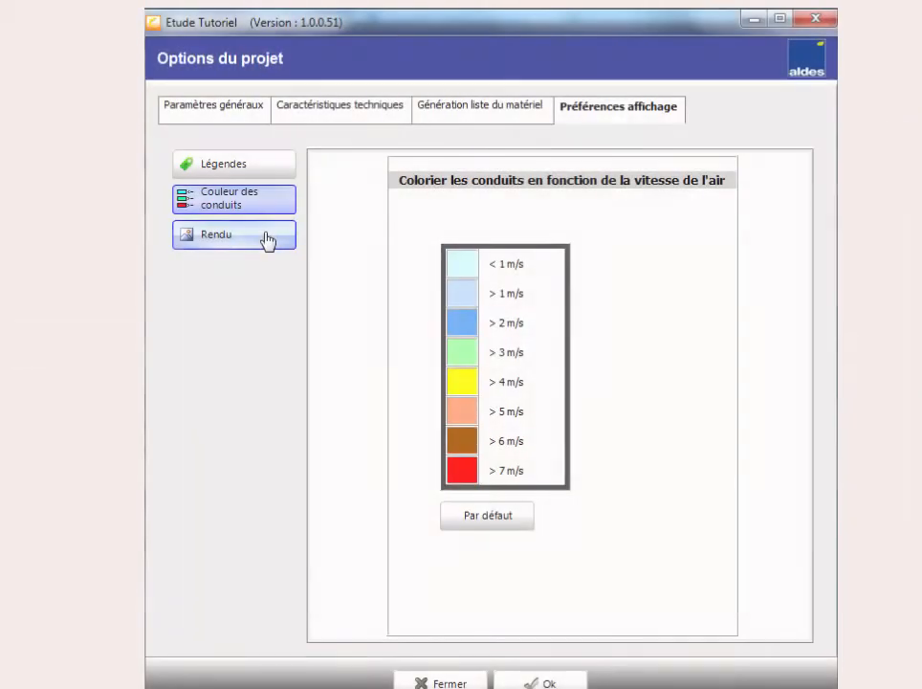
# - In the Rendu preferences, check the background image quality choices and turn off Imprimer les noeuds
pyautogui.click(267, 241)
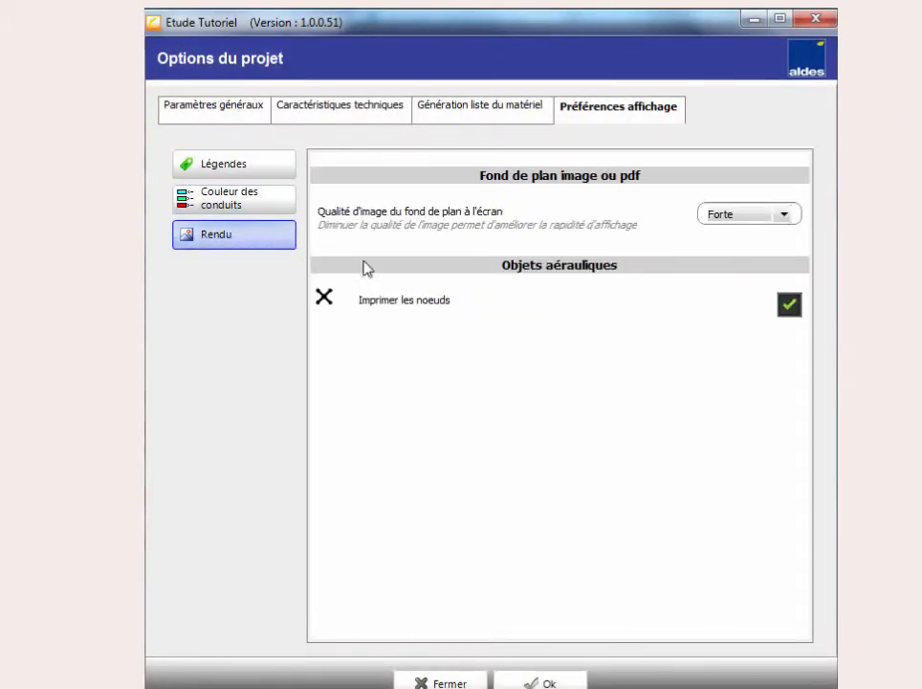
pyautogui.click(782, 215)
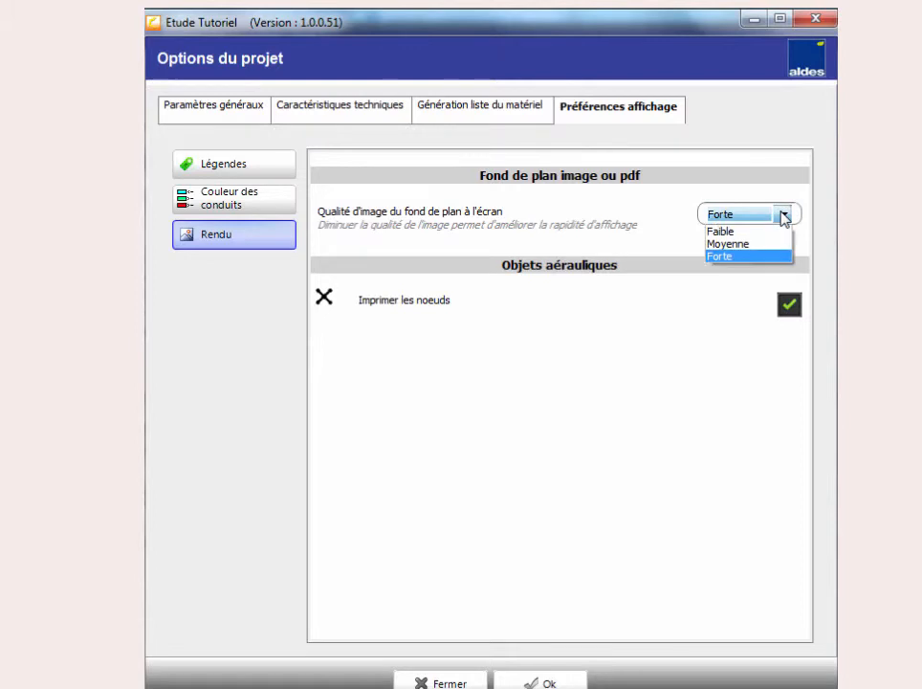
pyautogui.click(783, 216)
pyautogui.click(788, 306)
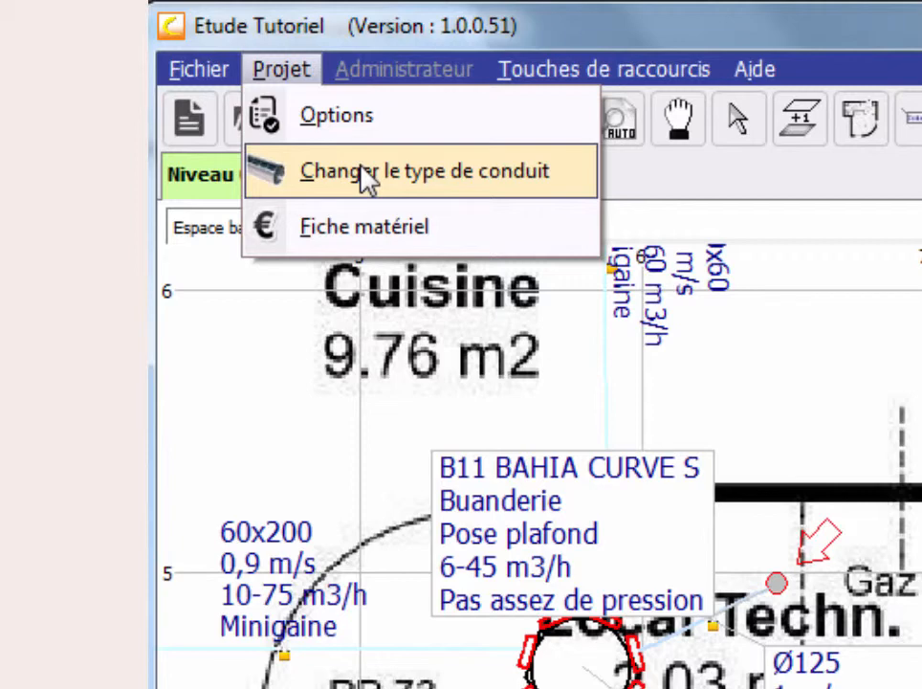
# - Set up a duct type conversion from Rigide acier galvanisé standard to Rigide acier galvanisé calorifugé
pyautogui.click(364, 178)
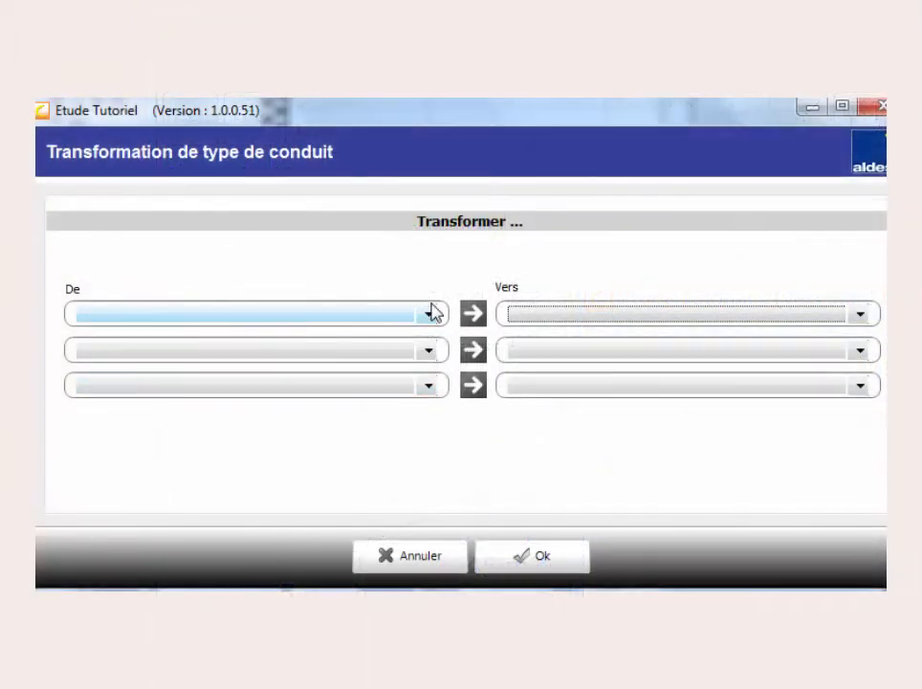
pyautogui.click(431, 313)
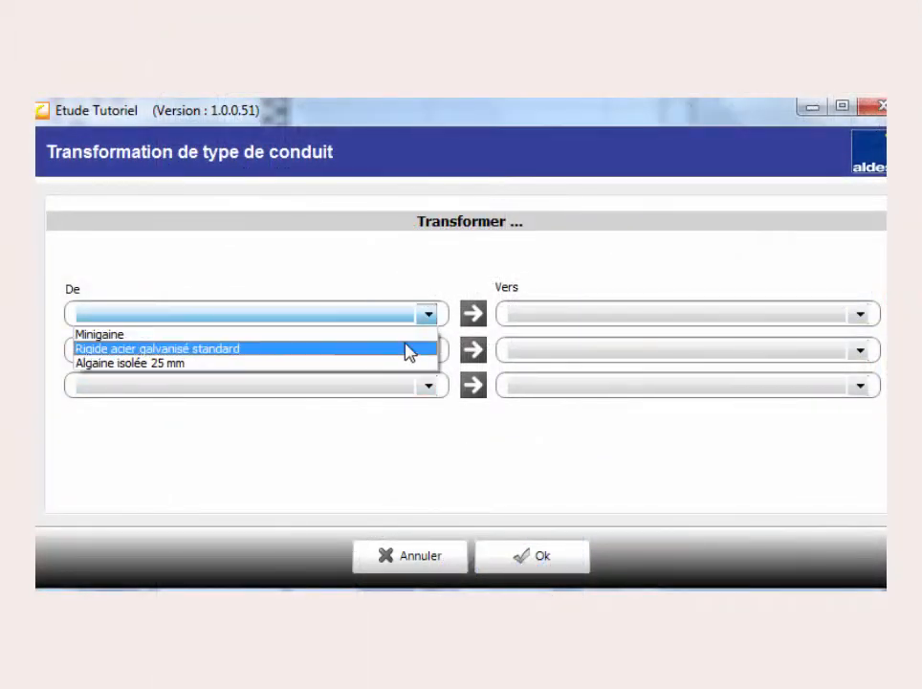
pyautogui.click(409, 350)
pyautogui.click(722, 324)
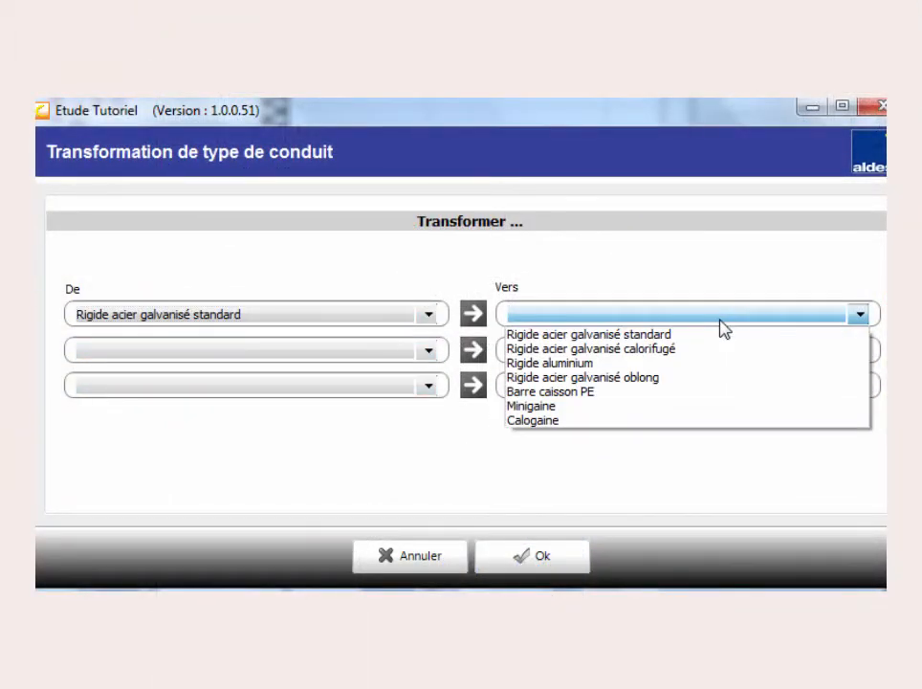
pyautogui.click(717, 350)
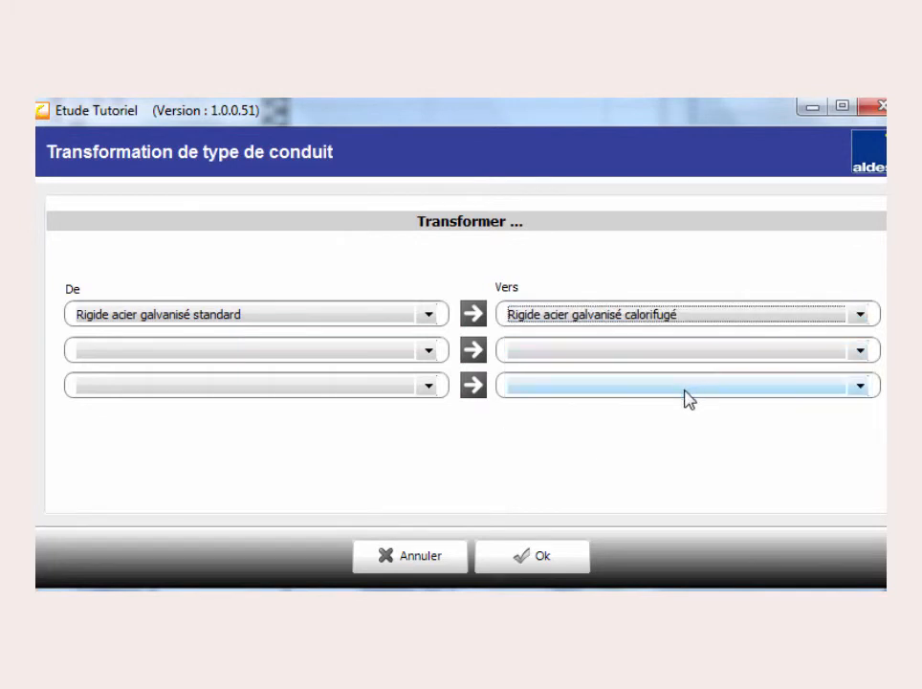